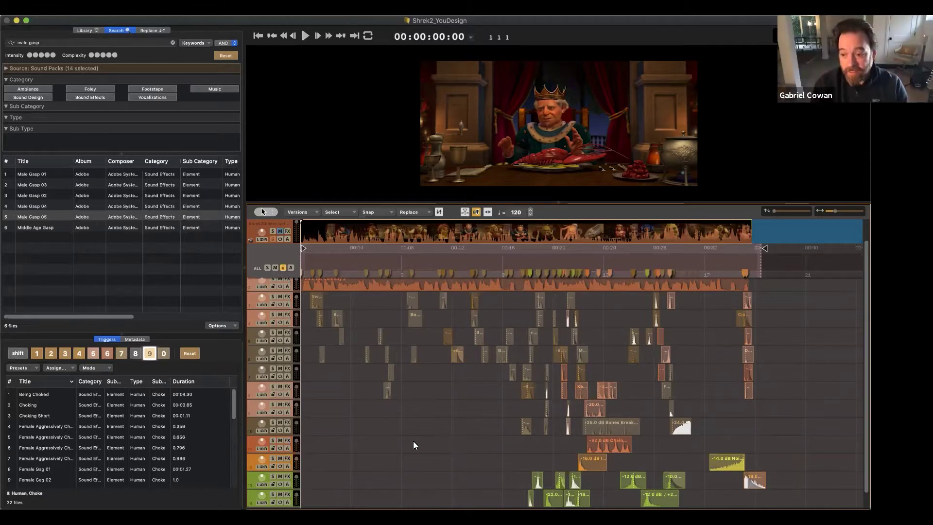
# Play the entire Shrek2_YouDesign scene from the beginning with its full sound design
pyautogui.press('space')
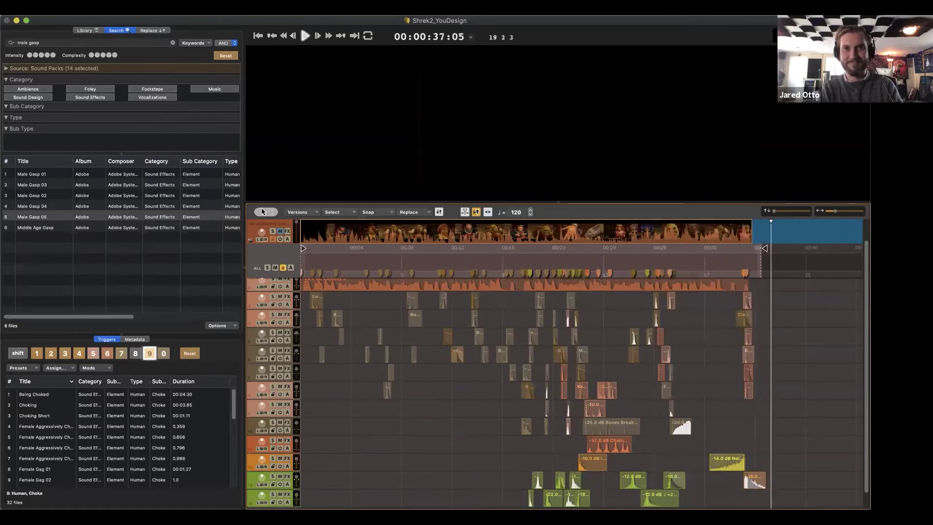
pyautogui.press('space')
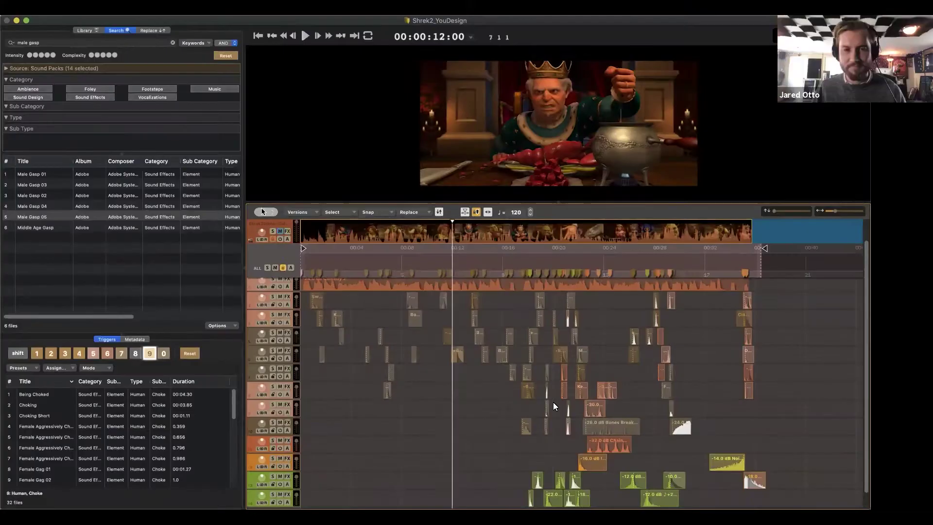
# Inspect the Pan Sizzling 02 sound around the 12-second mark in the waveform editor
pyautogui.press('super+equal')
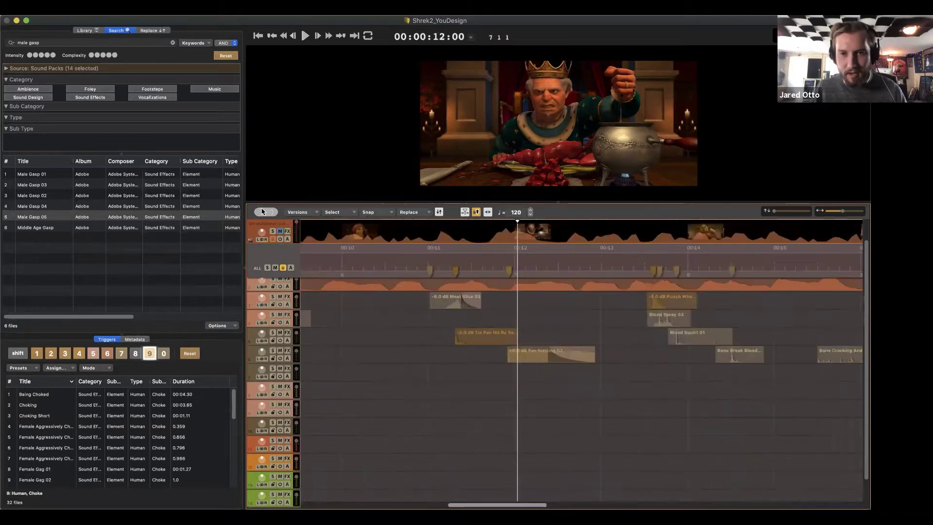
pyautogui.click(510, 258)
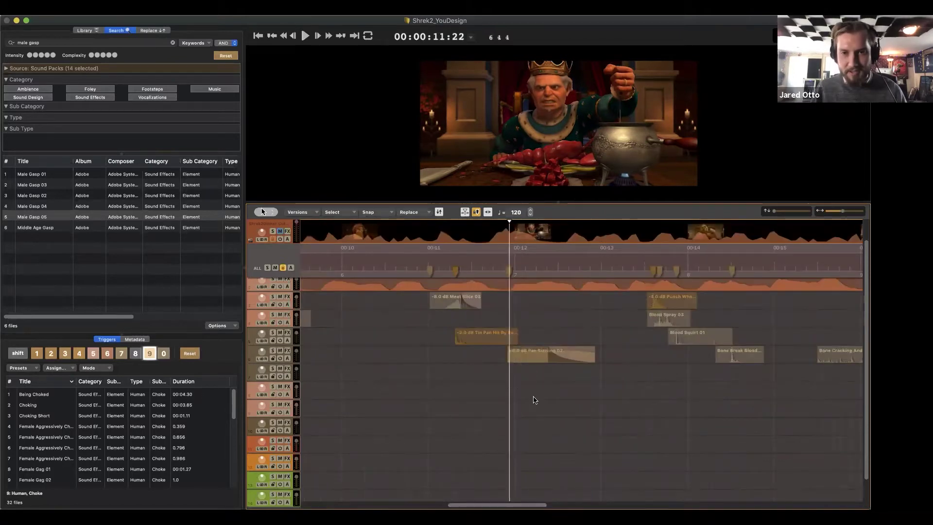
pyautogui.doubleClick(531, 378)
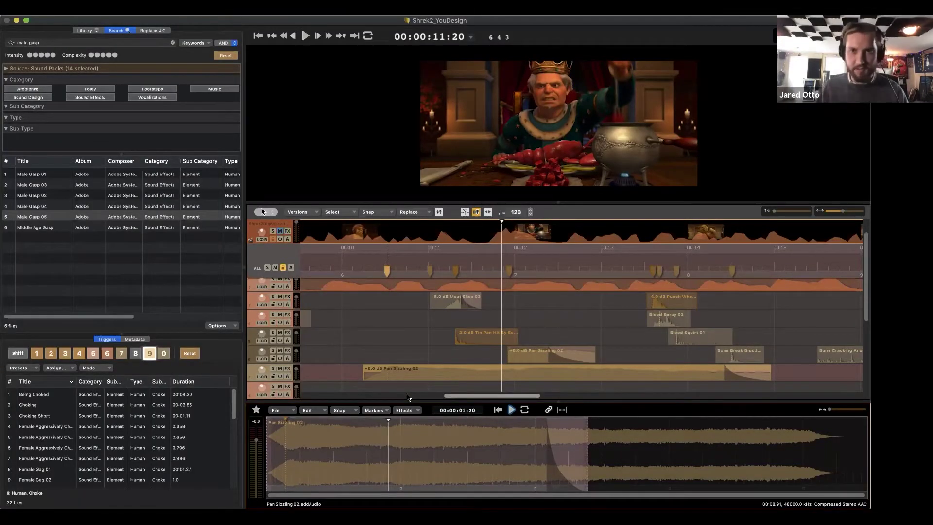
pyautogui.click(377, 387)
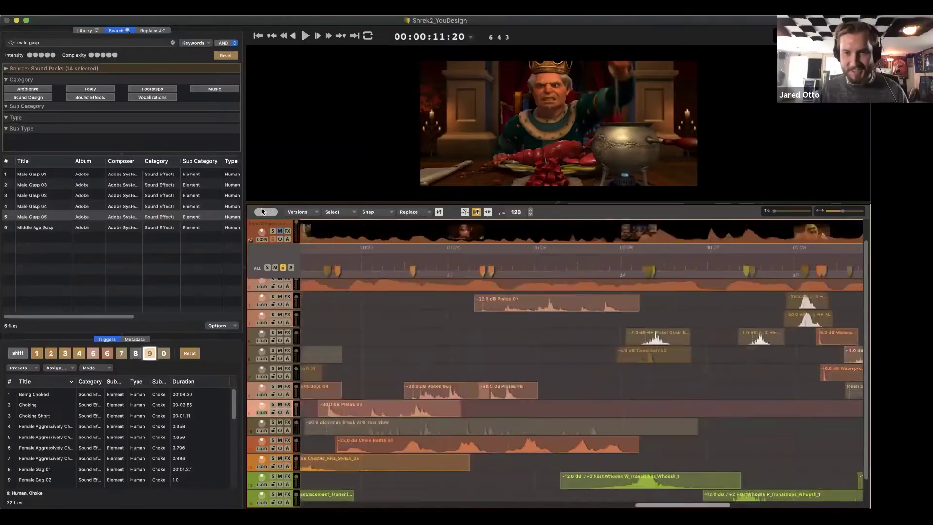
# Locate the Female Whistle 01 clip near 29 seconds, preview its source file in the replacement browser, and close the browser without replacing it
pyautogui.hscroll(5, 483, 427)
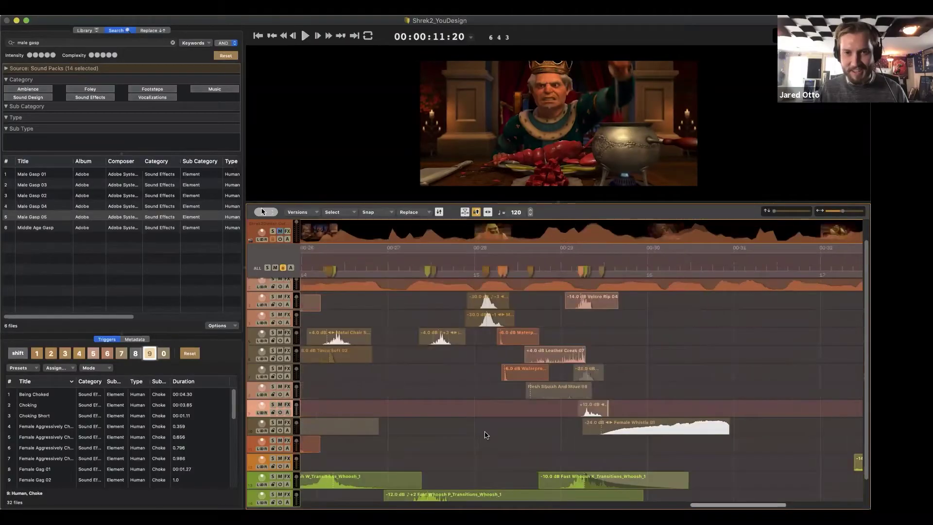
pyautogui.hscroll(5, 475, 417)
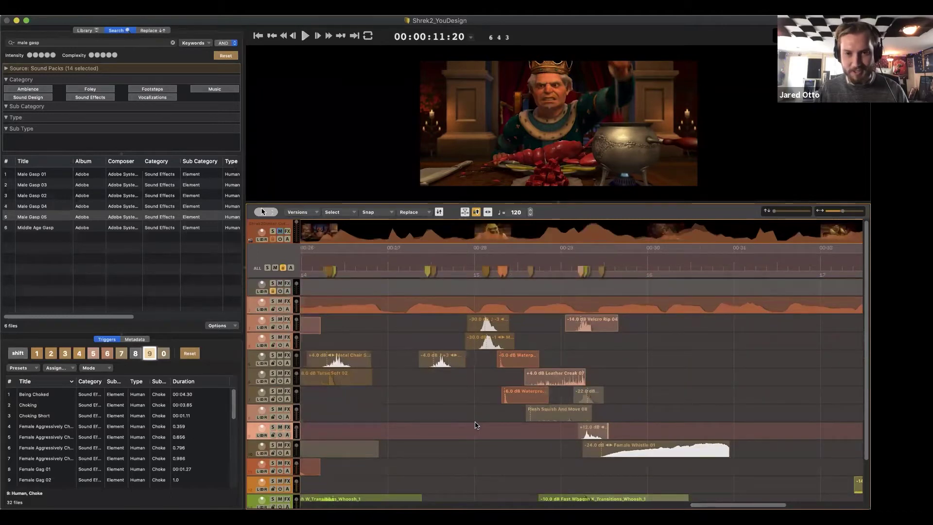
pyautogui.scroll(-3, 476, 426)
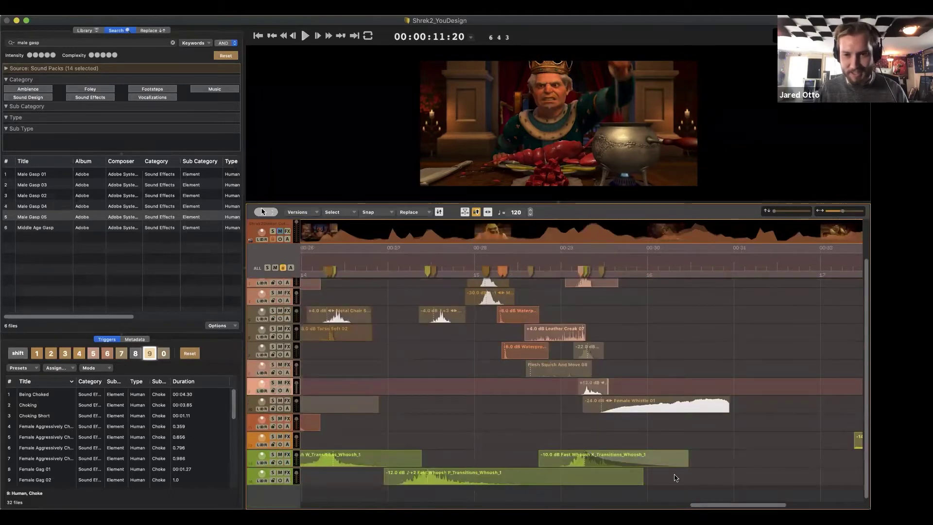
pyautogui.hscroll(5, 651, 454)
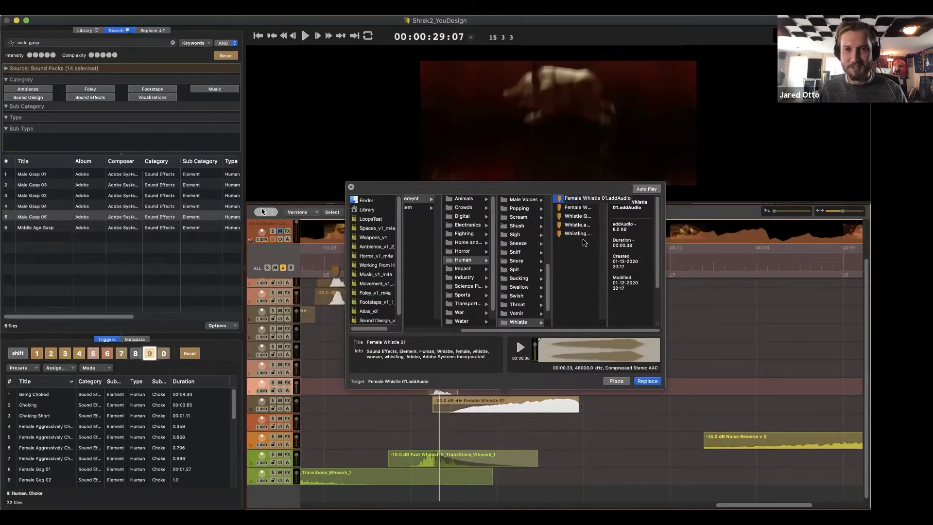
pyautogui.press('space')
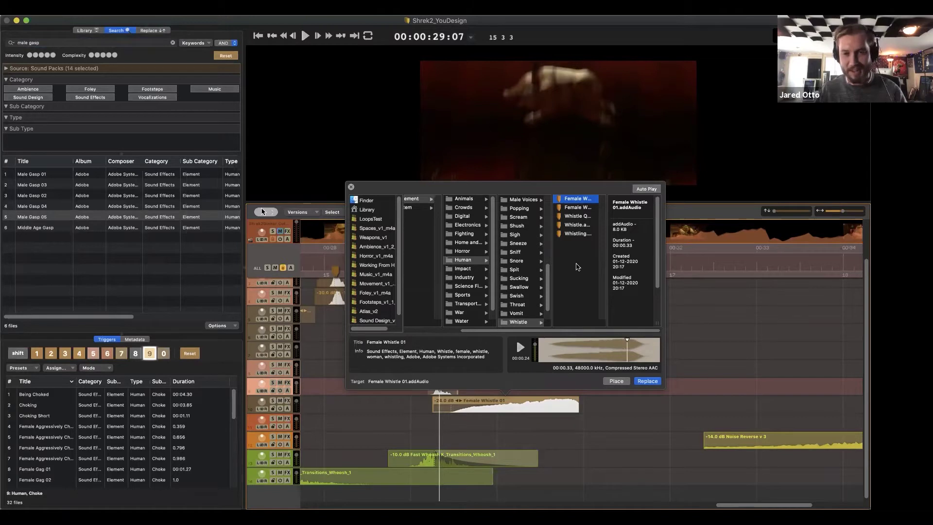
pyautogui.press('Escape')
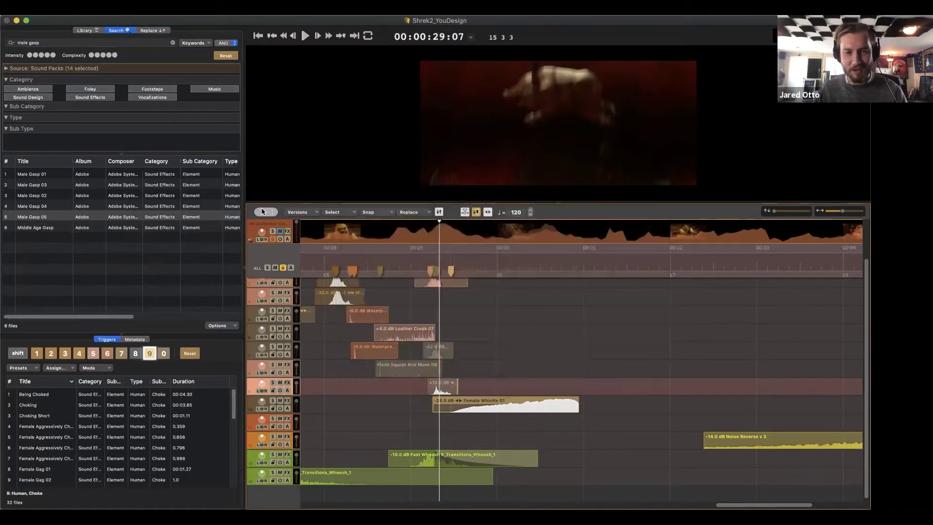
# Play the short clip at about 19.5 seconds in solo, starting from just before it
pyautogui.hscroll(-10, 421, 284)
pyautogui.click(405, 255)
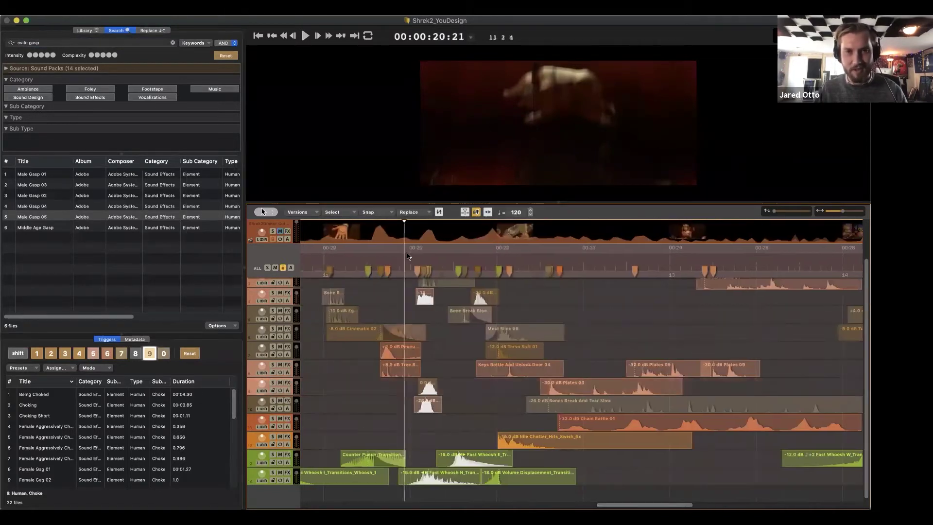
pyautogui.click(328, 255)
pyautogui.click(347, 255)
pyautogui.click(374, 256)
pyautogui.hscroll(-4, 438, 340)
pyautogui.click(437, 369)
pyautogui.press('space')
pyautogui.click(421, 266)
pyautogui.press('space')
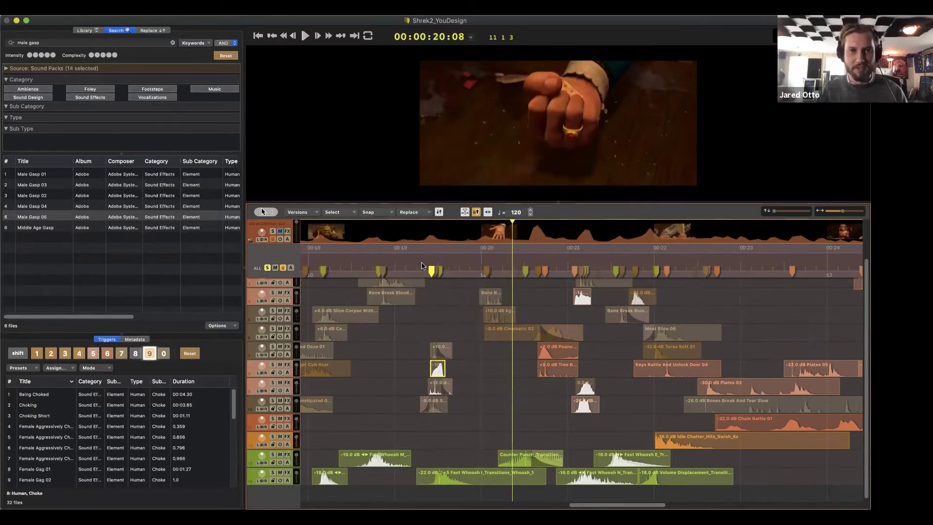
pyautogui.press('space')
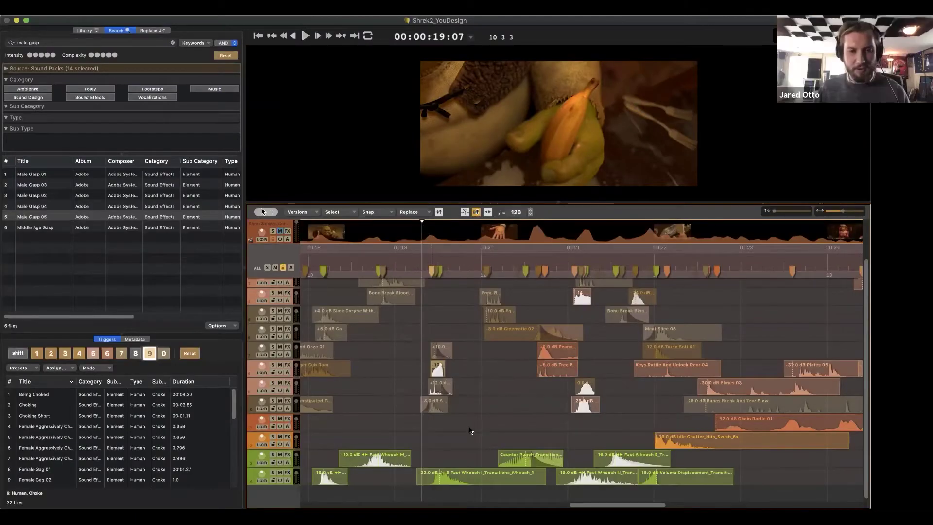
# Highlight the four stacked clips at the banana squeeze around 00:00:19:10, and clear the selection
pyautogui.press('Right')
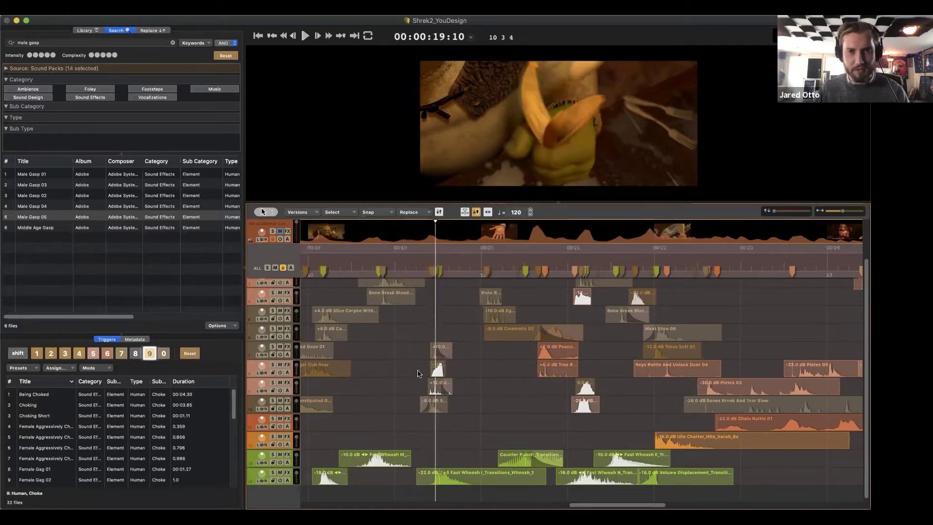
pyautogui.moveTo(466, 413); pyautogui.dragTo(411, 353)
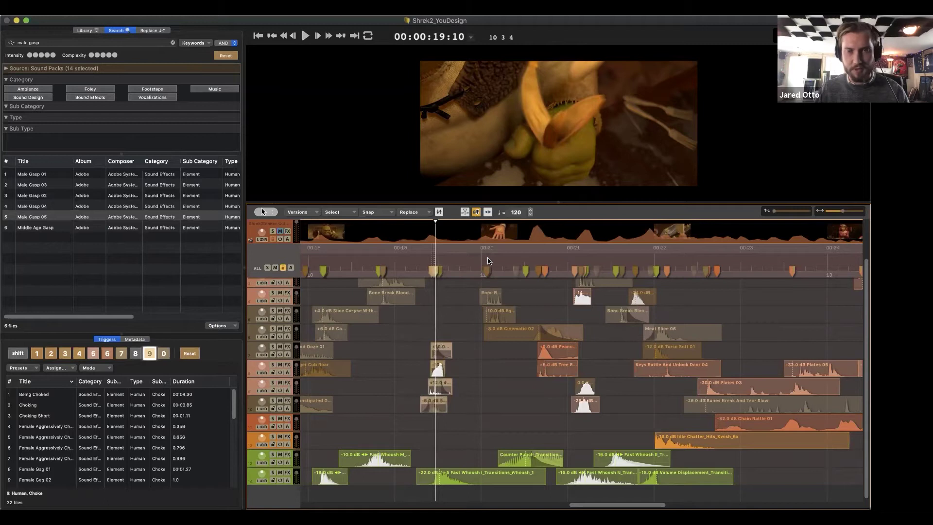
pyautogui.click(484, 392)
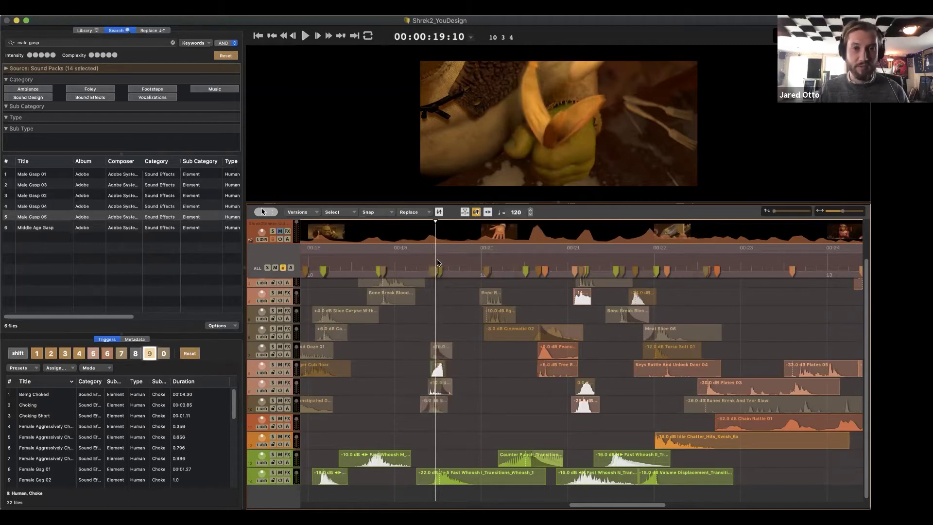
# Select the layered clips between about 19 and 21 seconds, including Bone Break 01, and play them in solo
pyautogui.scroll(-1, 475, 408)
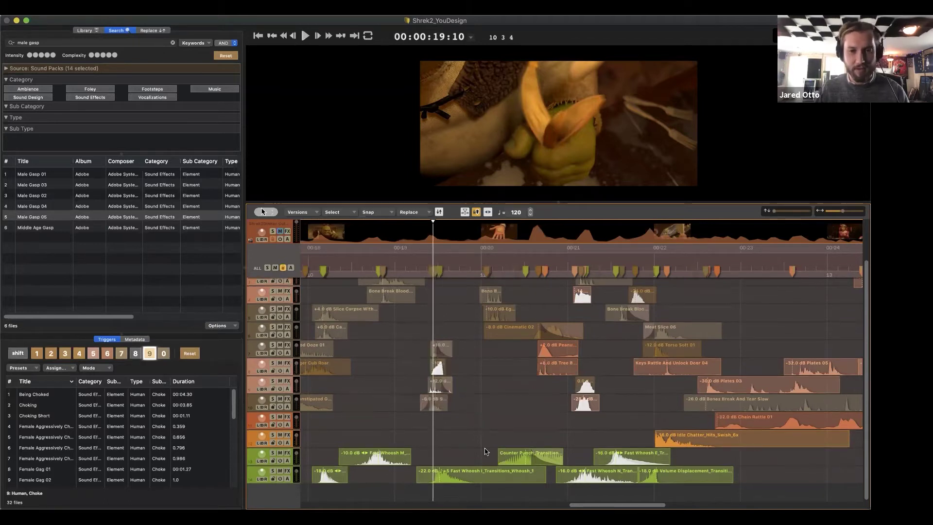
pyautogui.moveTo(452, 428); pyautogui.dragTo(612, 336)
pyautogui.keyDown('shift'); pyautogui.click(604, 324); pyautogui.keyUp('shift')
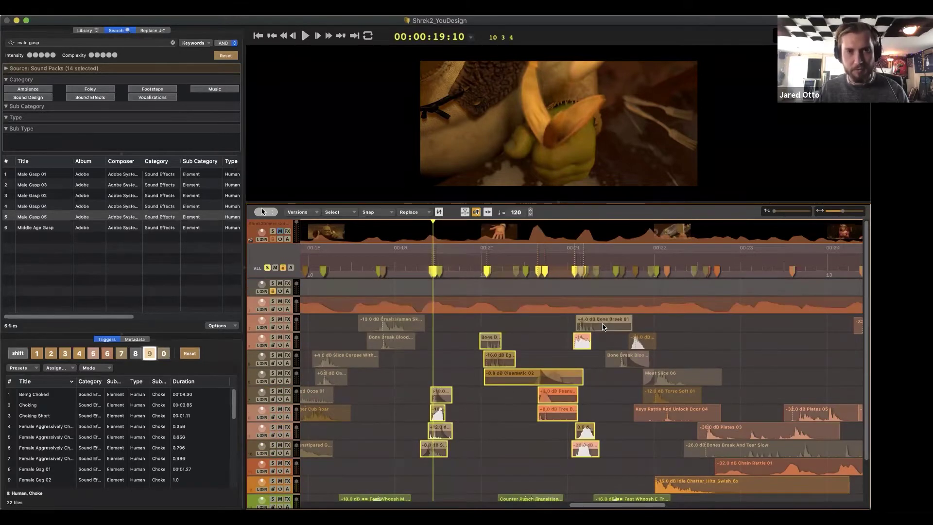
pyautogui.click(595, 333)
pyautogui.moveTo(592, 478); pyautogui.dragTo(411, 269)
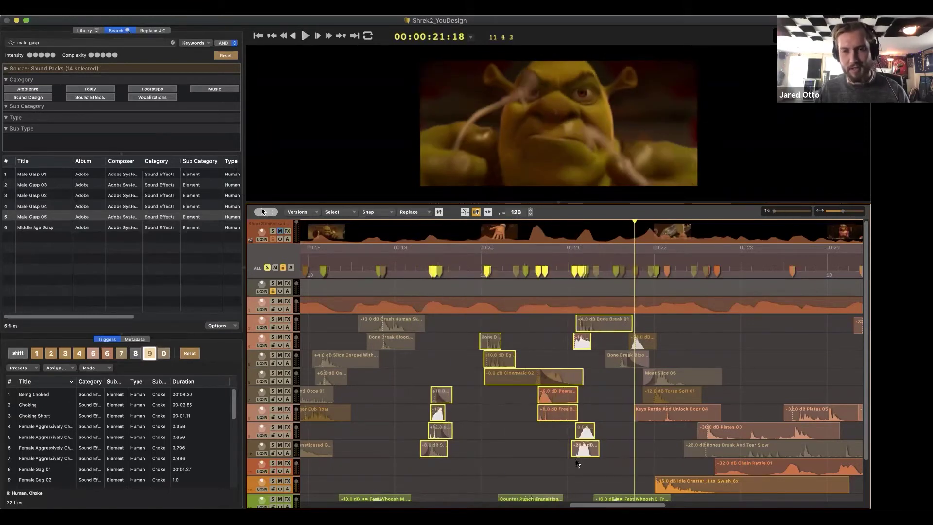
# Mute the continuous music clip and play the sound effects from 00:00:19:06
pyautogui.moveTo(586, 470); pyautogui.dragTo(428, 316)
pyautogui.click(425, 299)
pyautogui.click(420, 257)
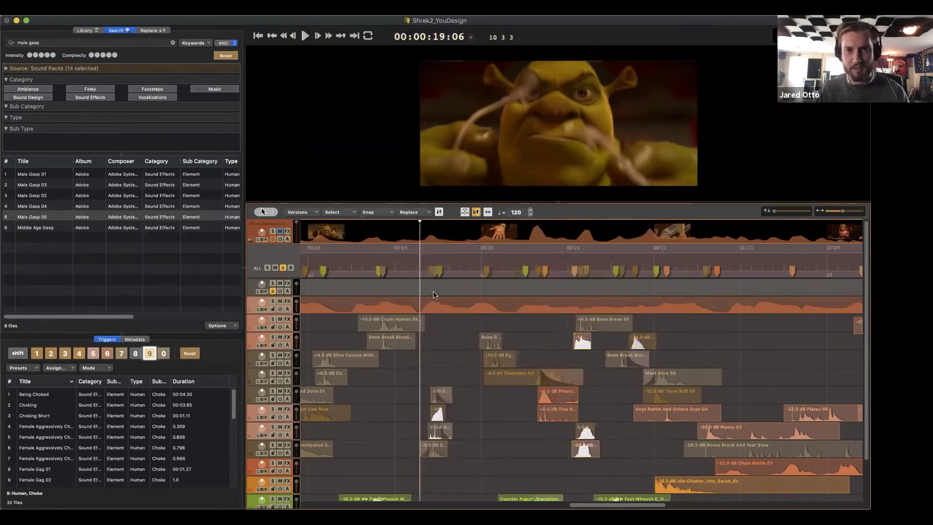
pyautogui.click(434, 302)
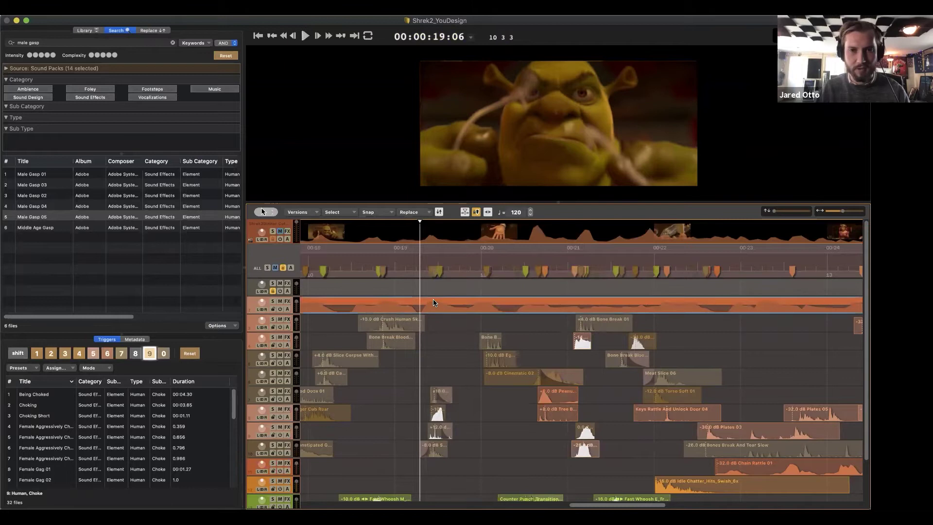
pyautogui.press('space')
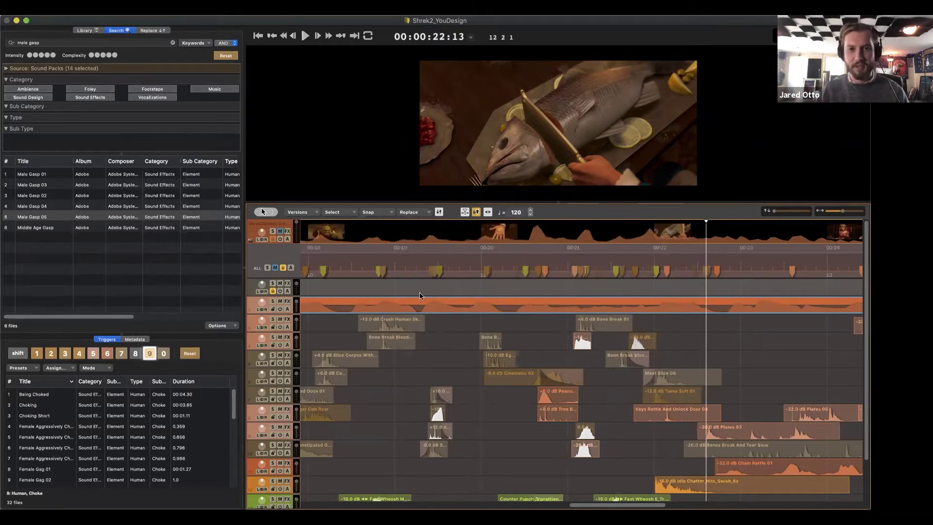
# Inspect the metadata of the Slime Suction 07, Bone Break Bloody 04 and Cinematic 02 clips between about 19 and 20 seconds
pyautogui.click(422, 261)
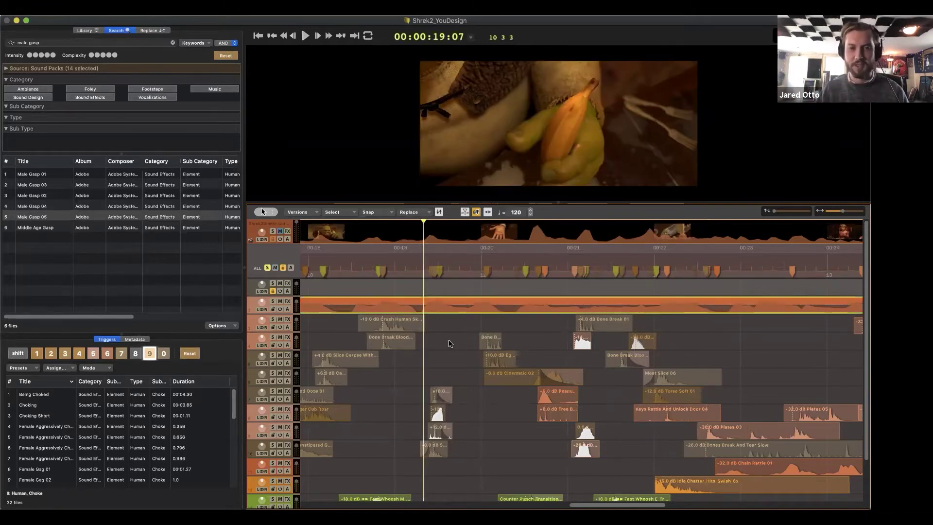
pyautogui.scroll(-1, 450, 344)
pyautogui.click(451, 398)
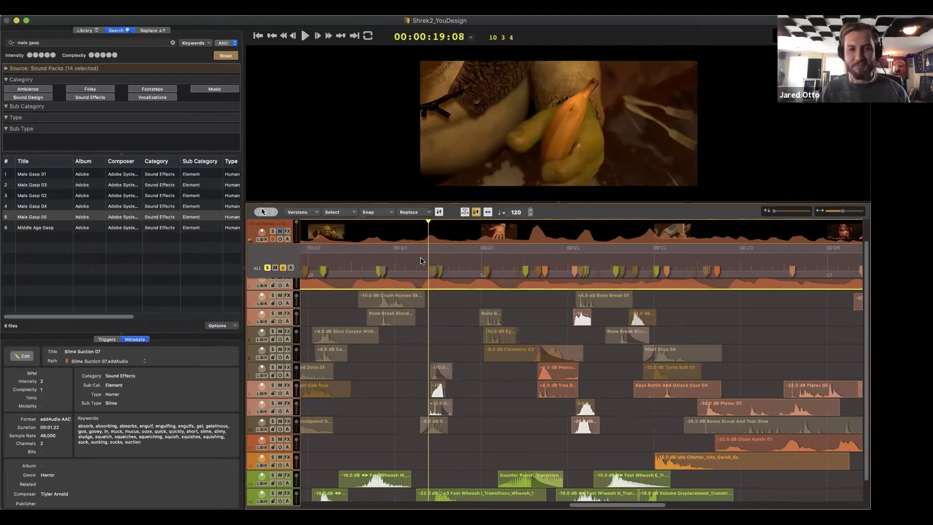
pyautogui.moveTo(422, 261); pyautogui.dragTo(476, 261)
pyautogui.click(490, 317)
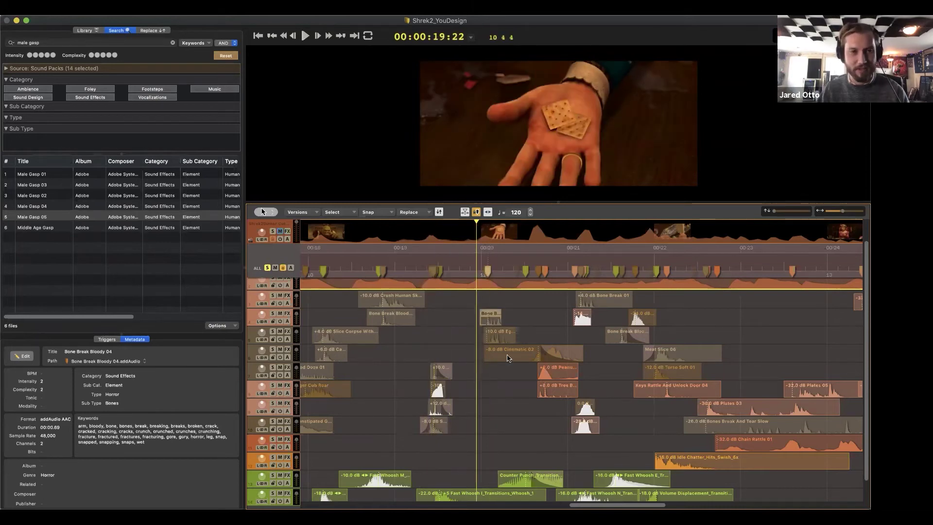
pyautogui.click(492, 334)
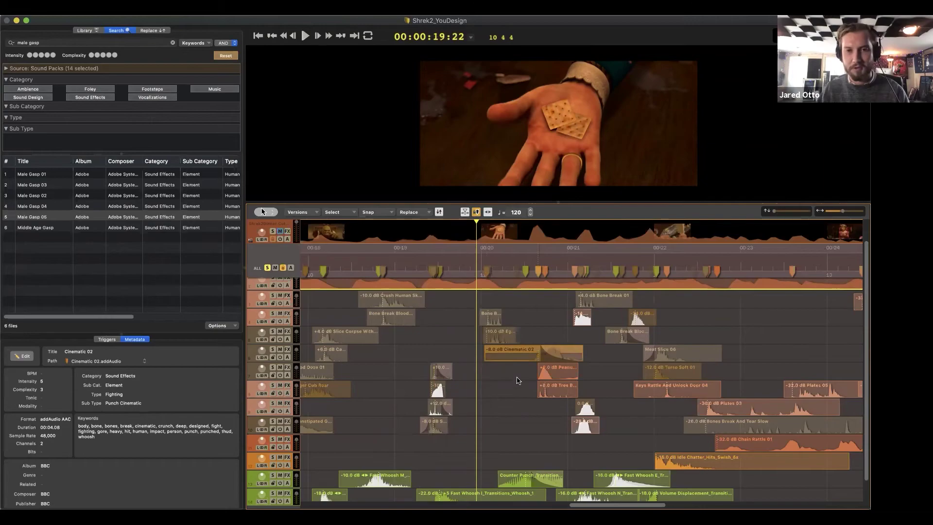
# Locate the stacked impact clips near 35 seconds and scrub the playhead across the start of the impact
pyautogui.scroll(1, 519, 342)
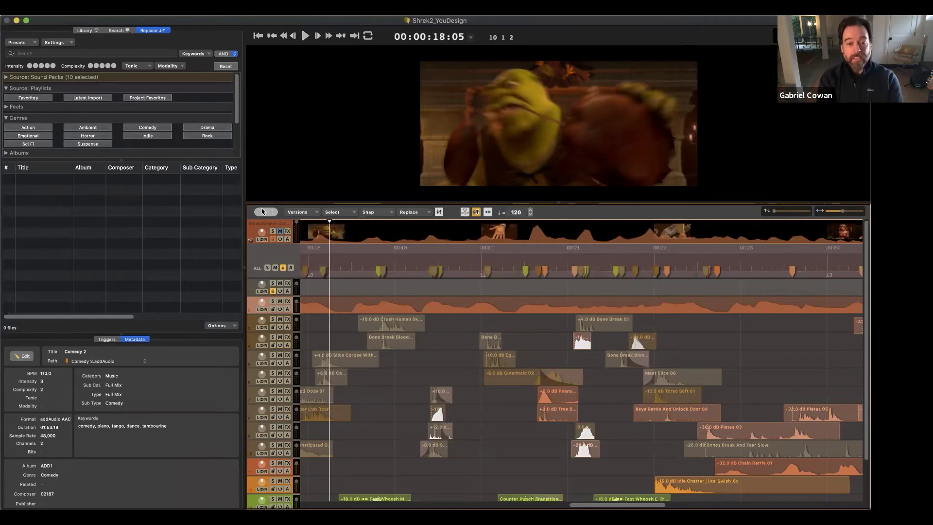
pyautogui.hscroll(10, 705, 433)
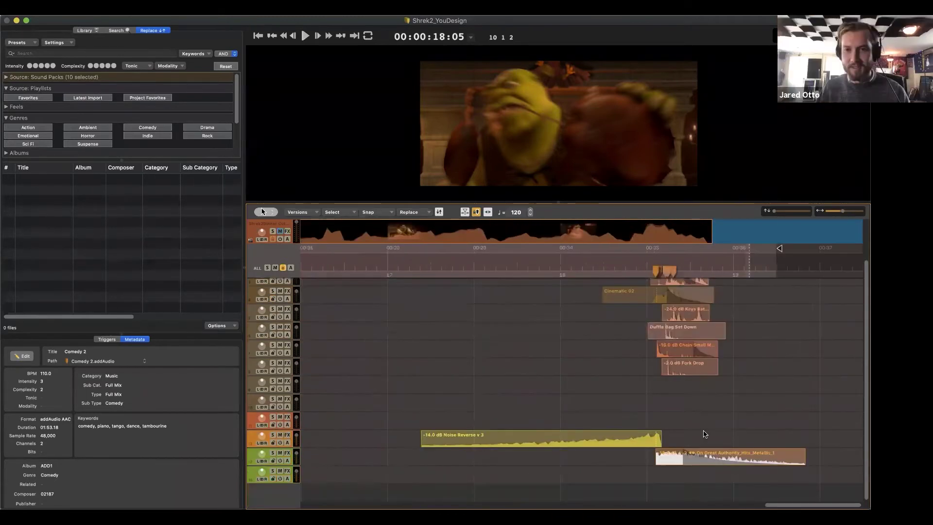
pyautogui.scroll(3, 706, 434)
pyautogui.scroll(-1, 705, 438)
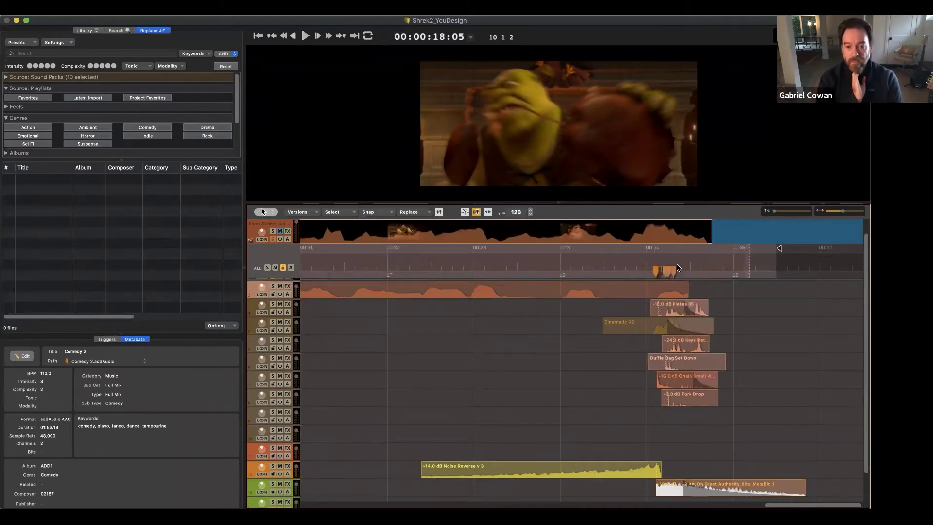
pyautogui.click(659, 246)
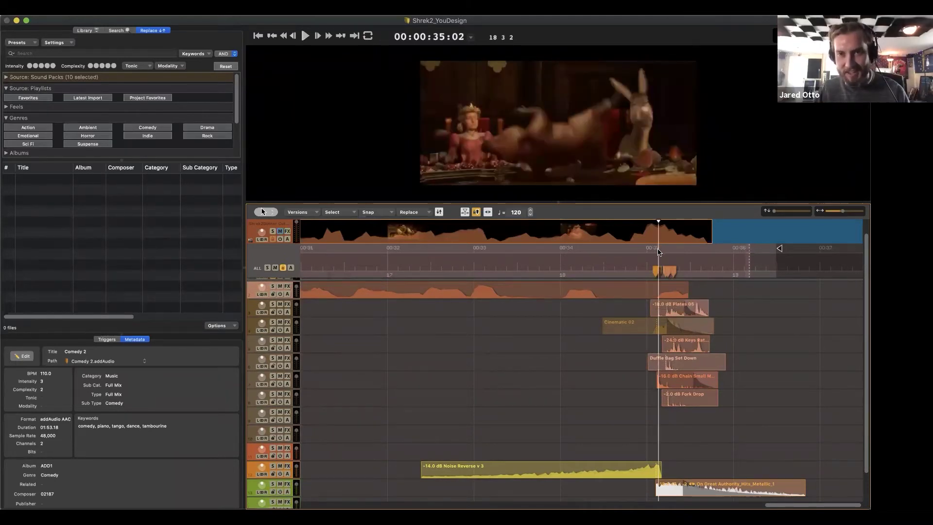
pyautogui.moveTo(662, 252); pyautogui.dragTo(668, 254)
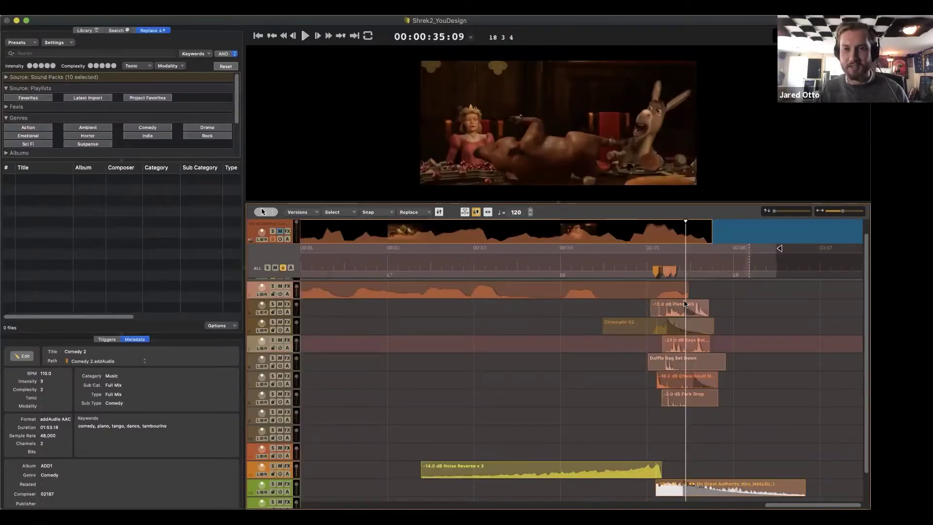
# Play the Plates 05 and Cinematic 02 clips near 35 seconds in solo, one at a time
pyautogui.click(663, 313)
pyautogui.click(682, 309)
pyautogui.press('space')
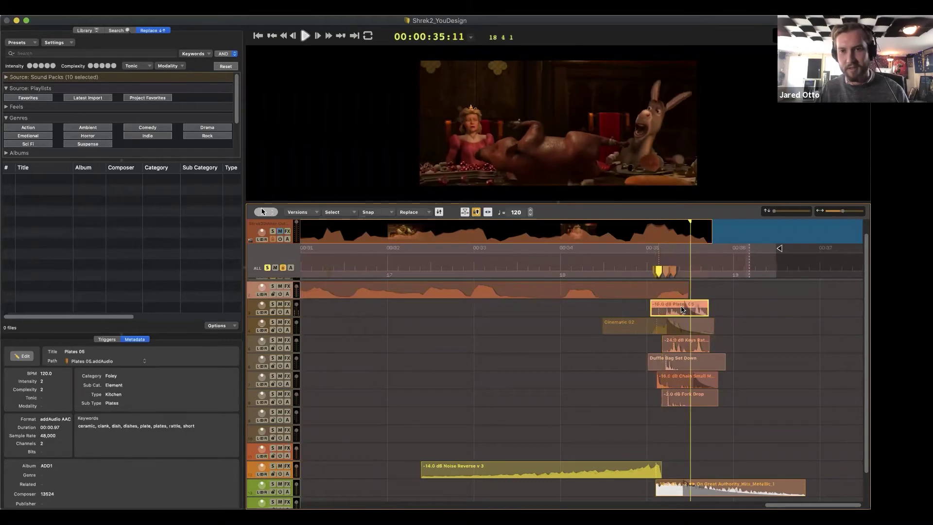
pyautogui.click(661, 325)
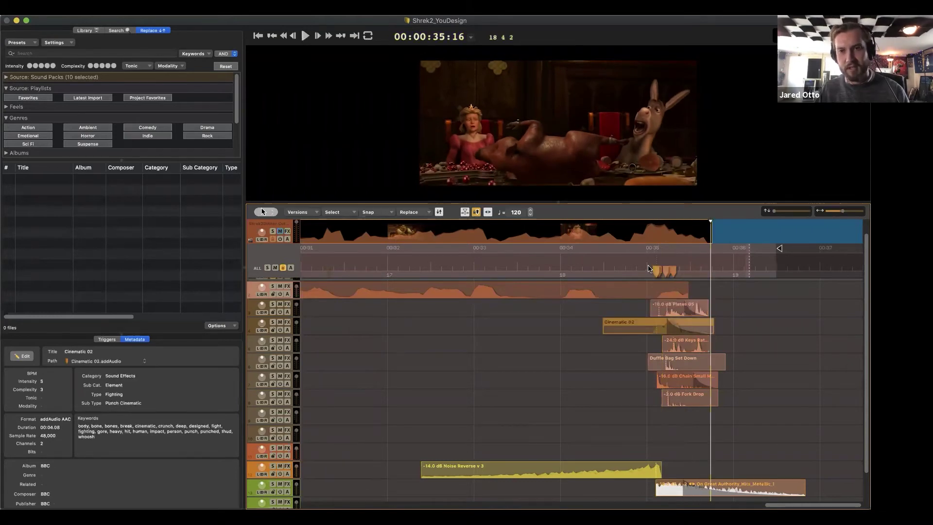
pyautogui.press('space')
# Play the Keys Rattle 04 and Duffle Bag Set Down clips near 35 seconds individually in solo
pyautogui.click(675, 339)
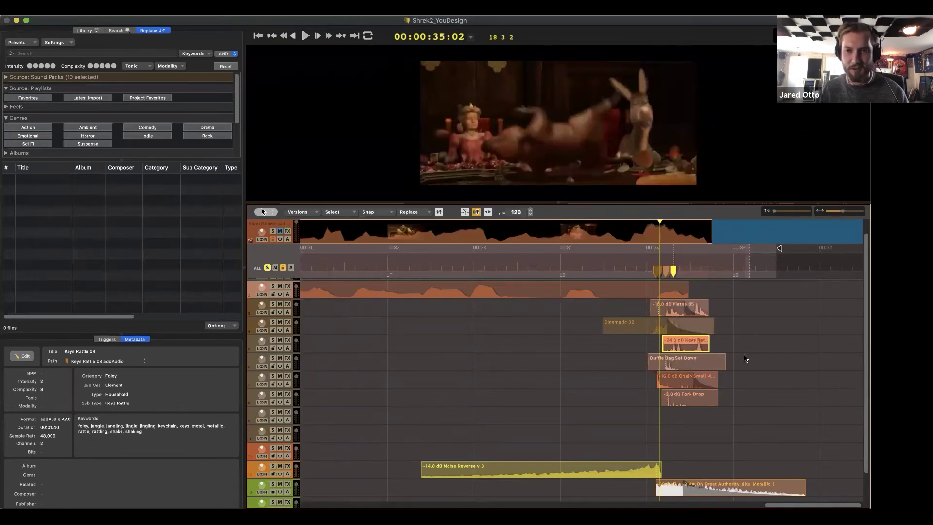
pyautogui.press('space')
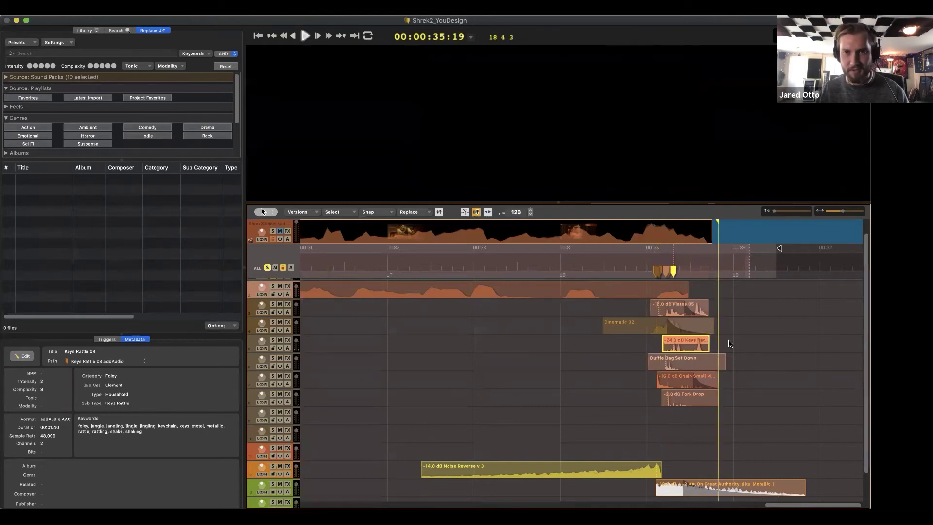
pyautogui.press('space')
pyautogui.click(685, 362)
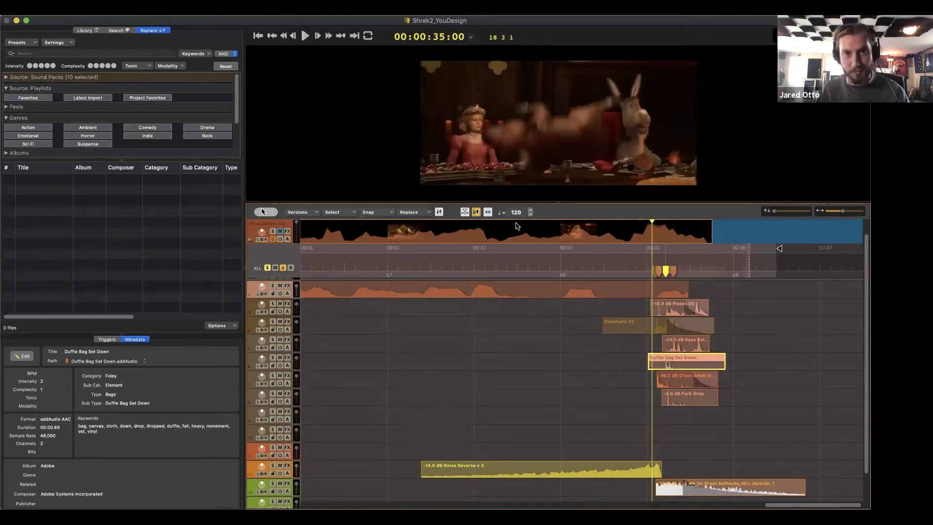
pyautogui.press('space')
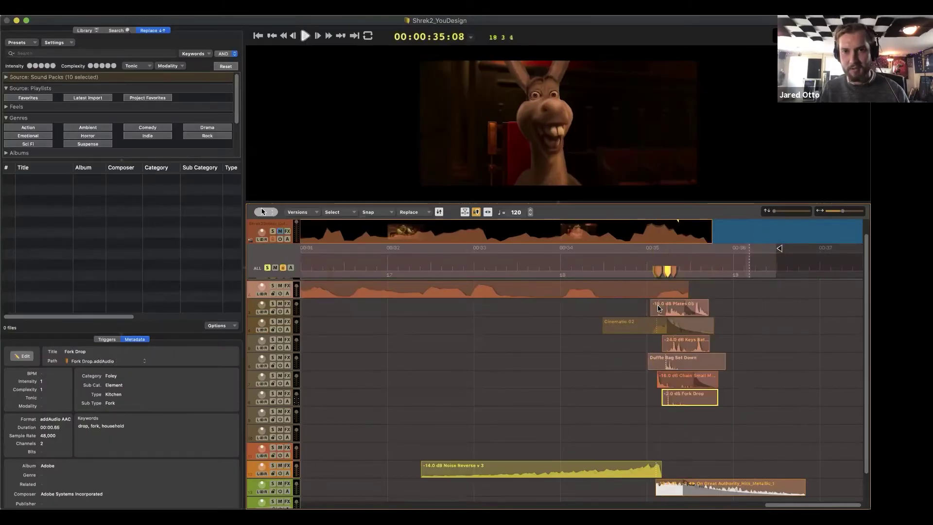
# Play the Fork Drop clip near 35 seconds in solo and clear the clip selection
pyautogui.press('space')
pyautogui.press('space')
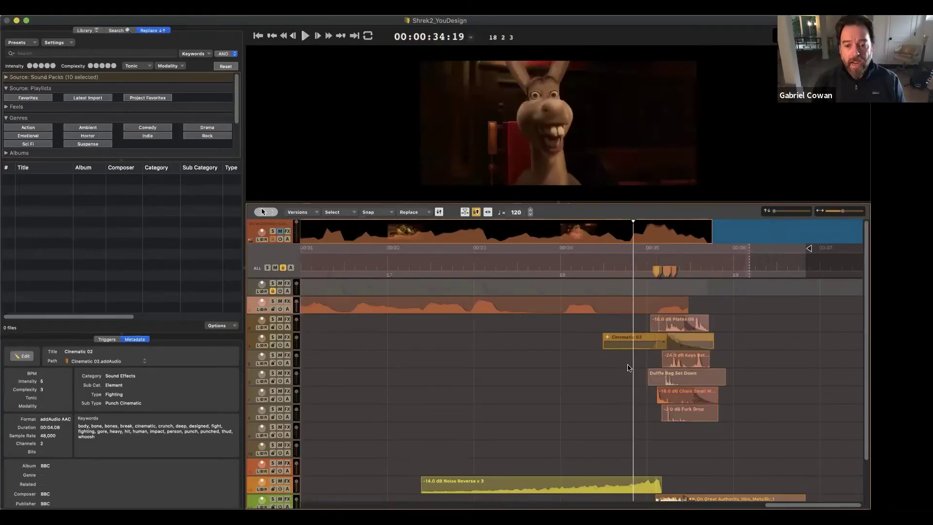
pyautogui.click(585, 379)
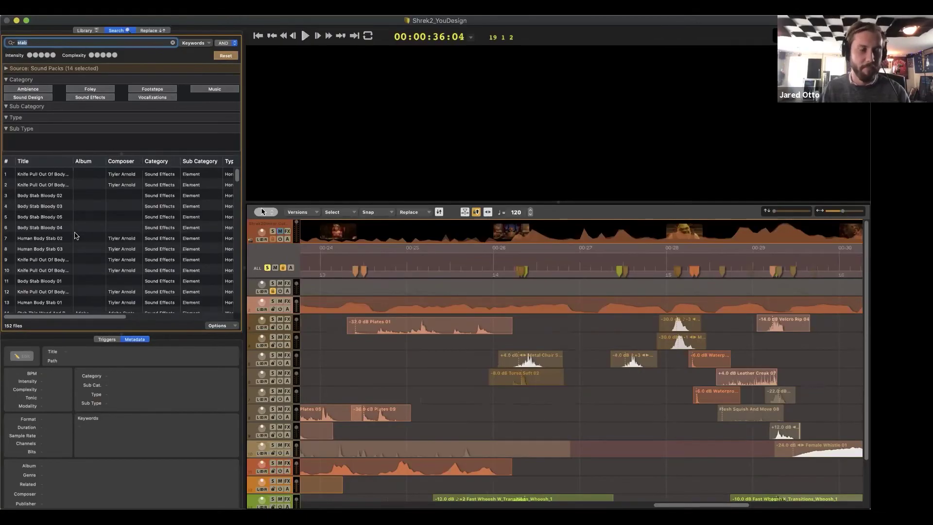
# Browse the "stab" search results in the sound library and preview Meat Slice 07
pyautogui.scroll(-1, 49, 232)
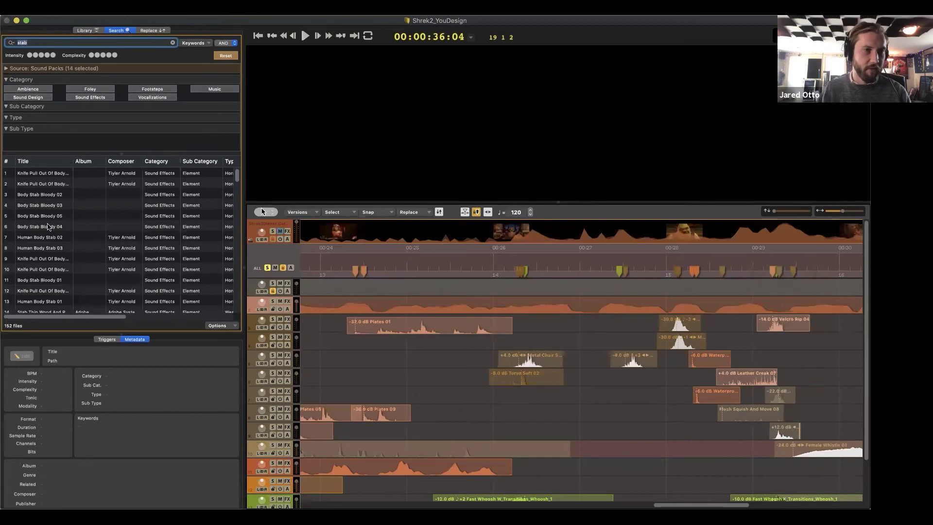
pyautogui.scroll(-5, 73, 243)
pyautogui.click(112, 264)
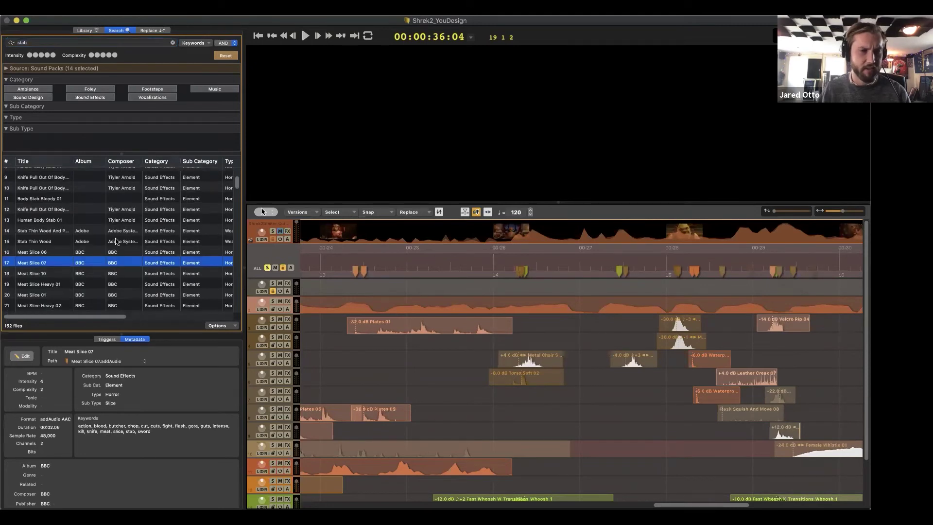
pyautogui.press('space')
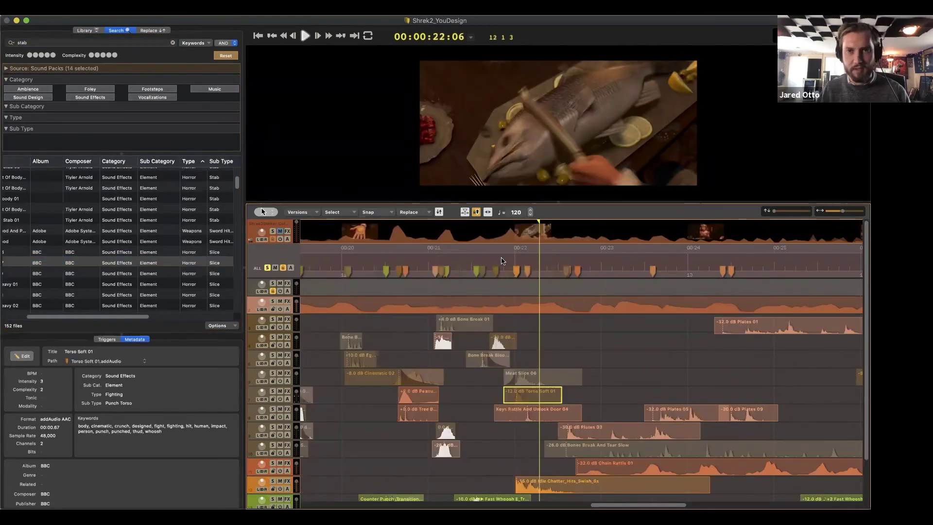
# Audition Torso Soft 01 near 22 seconds in solo, then together with Keys Rattle And Unlock Door 04 and Meat Slice 06
pyautogui.click(503, 261)
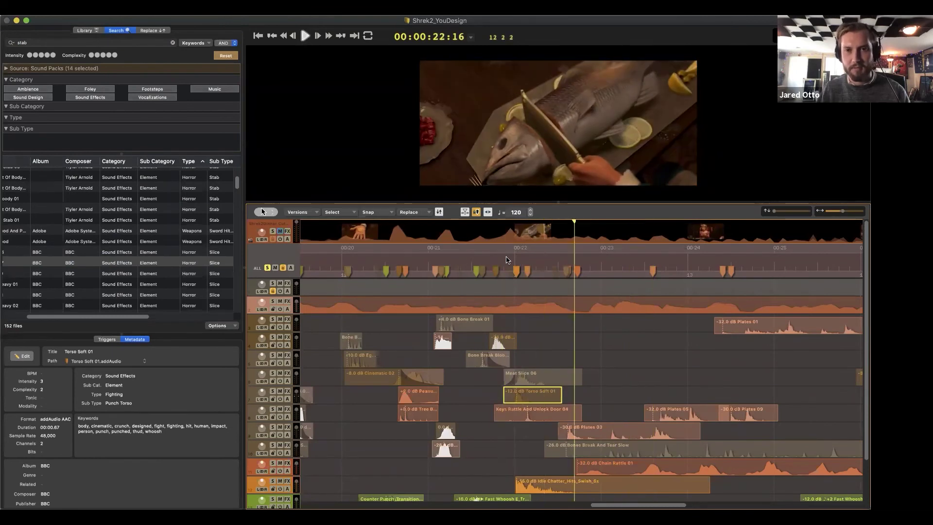
pyautogui.click(544, 419)
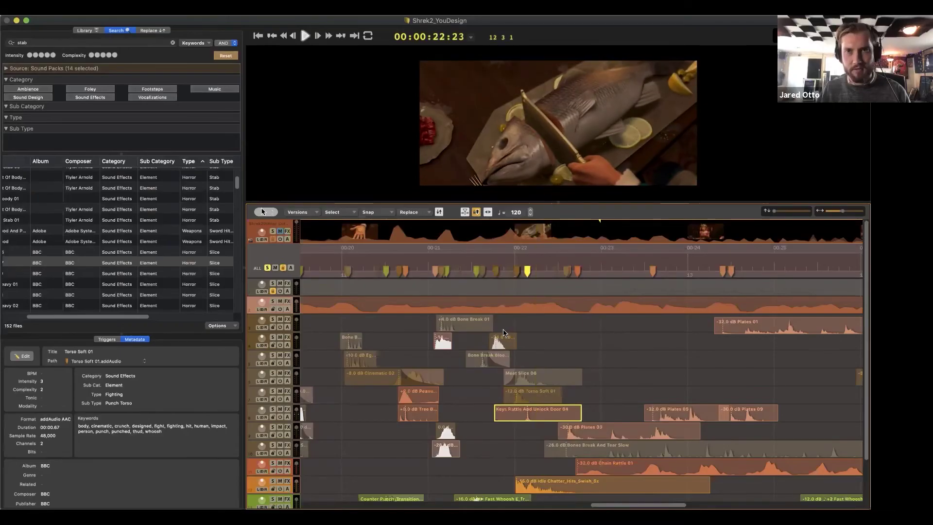
pyautogui.keyDown('shift'); pyautogui.click(507, 377); pyautogui.keyUp('shift')
pyautogui.keyDown('shift'); pyautogui.click(508, 394); pyautogui.keyUp('shift')
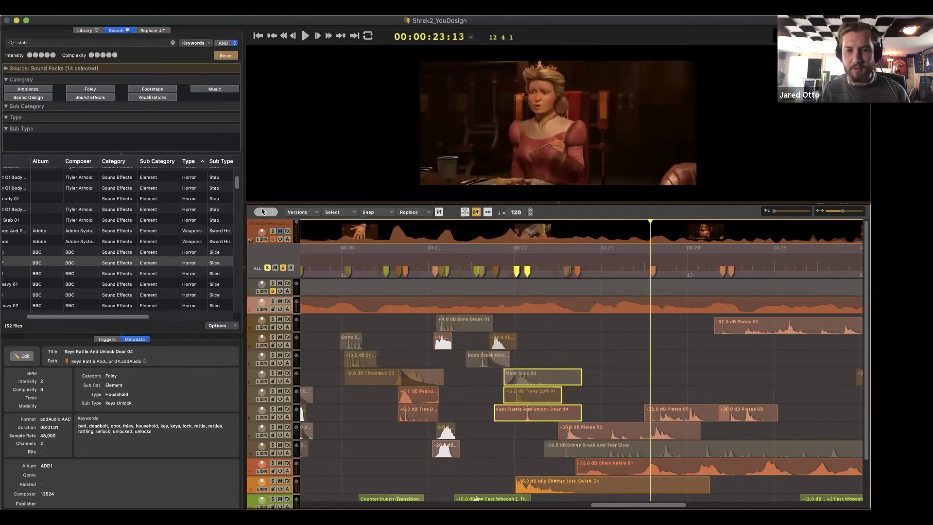
# Switch the library to replacement search and filter the music by the Comedy genre
pyautogui.click(162, 31)
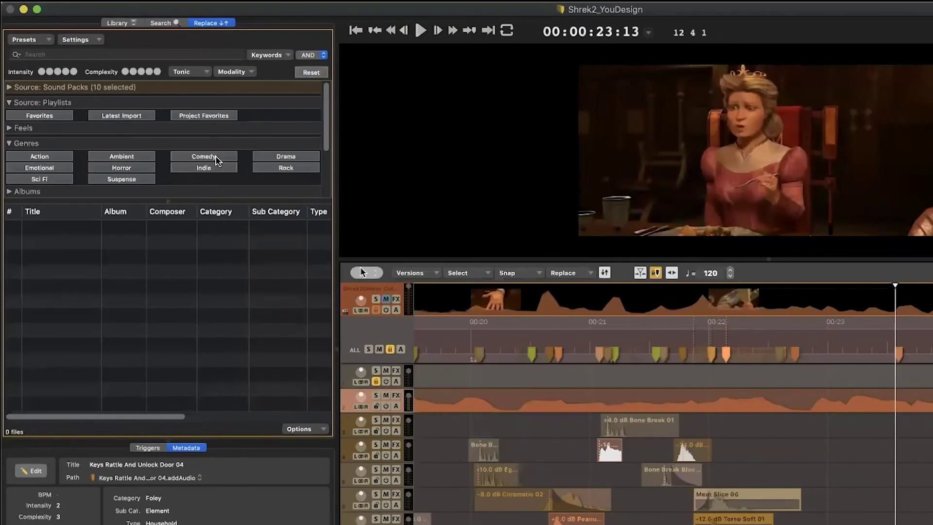
pyautogui.click(217, 159)
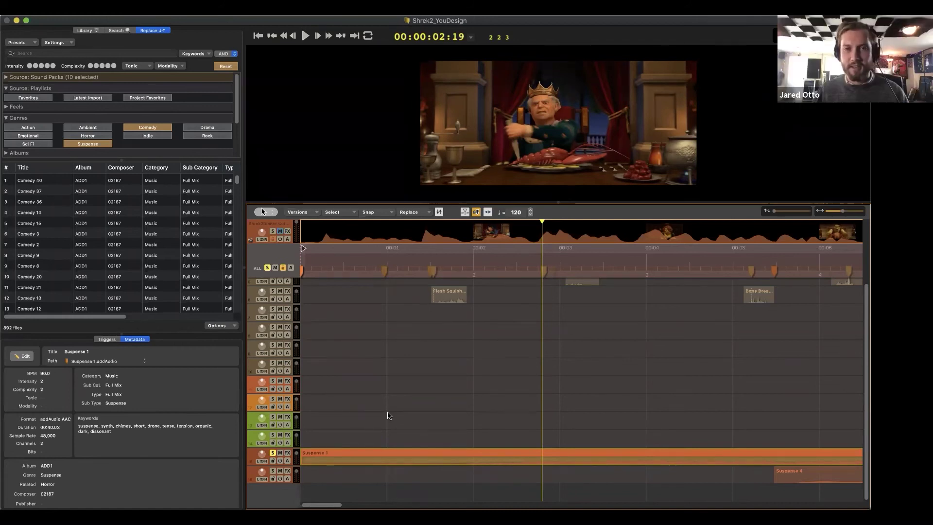
pyautogui.scroll(3, 389, 419)
pyautogui.scroll(-3, 390, 419)
pyautogui.scroll(3, 349, 453)
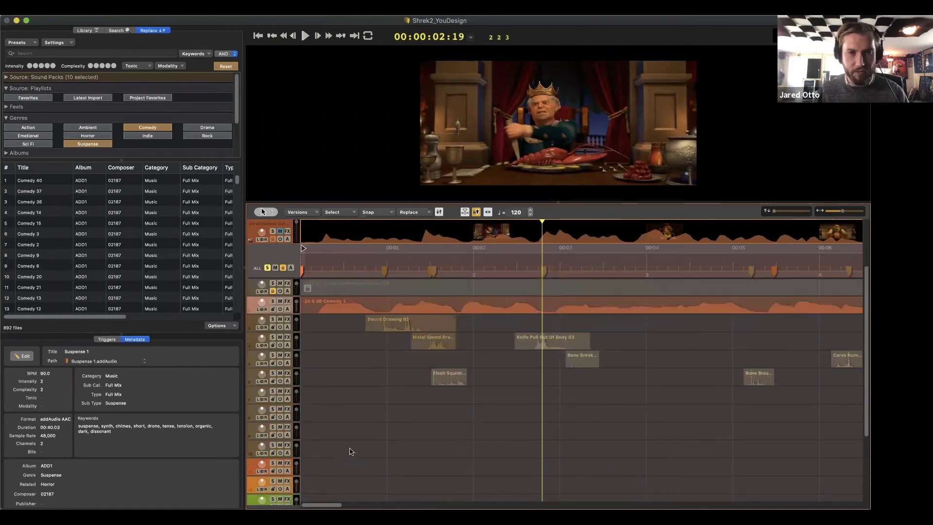
pyautogui.scroll(-3, 349, 450)
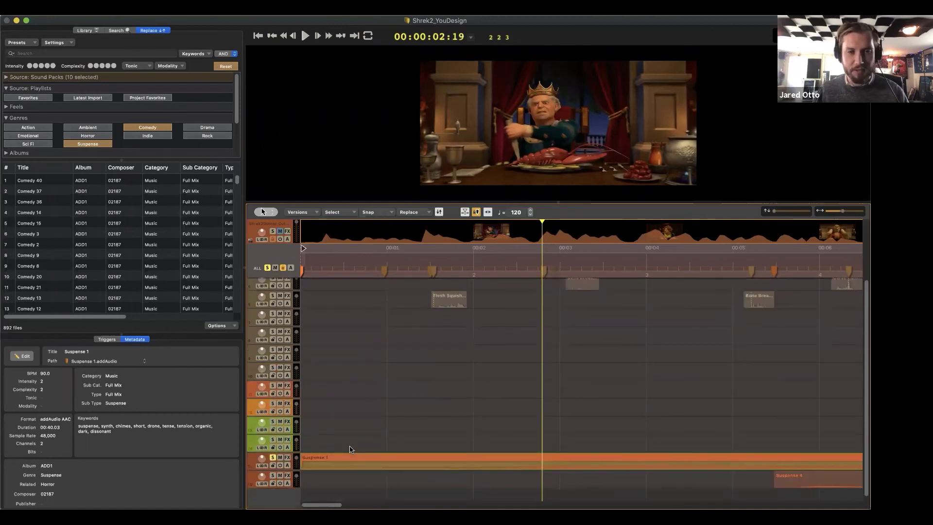